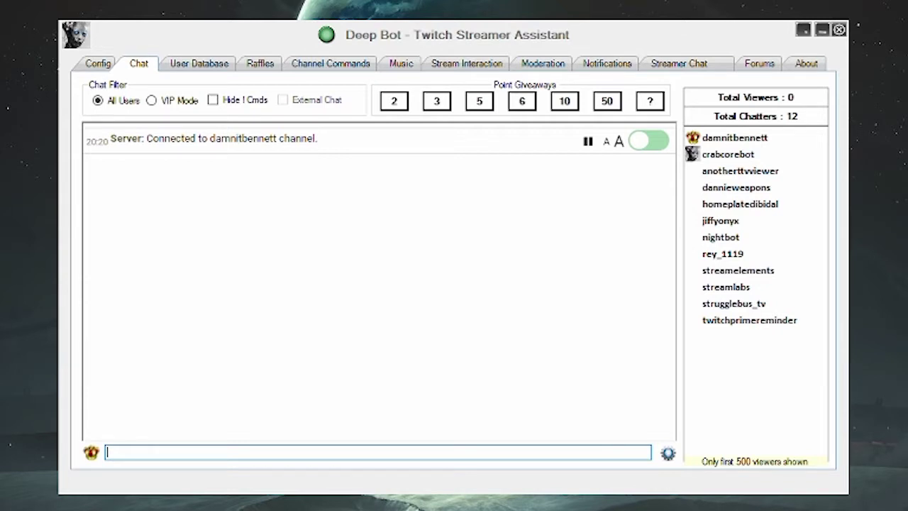
Send !setmulti xurwatch in the chat and run !multi to test the updated link.
type("!ste")
key("BackSpace")
key("BackSpace")
type("etmulti xurwatch")
key("Return")
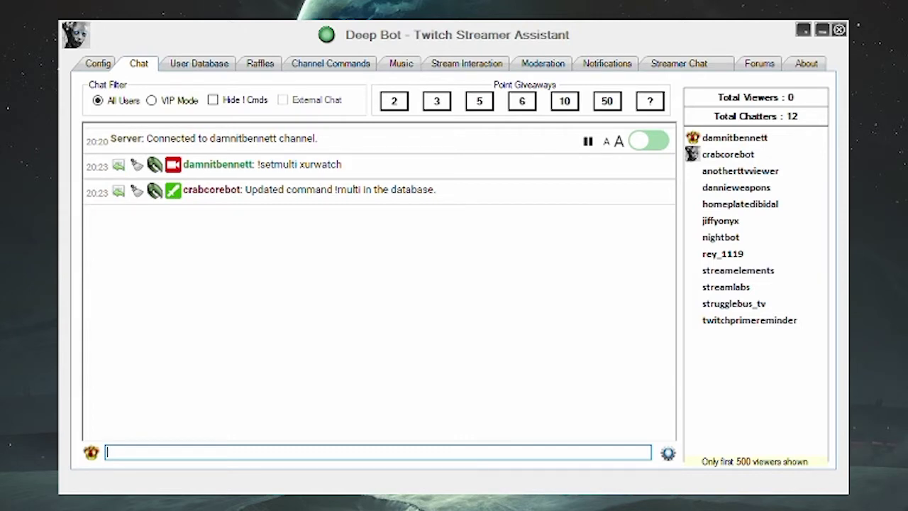
type("!multi")
key("Return")
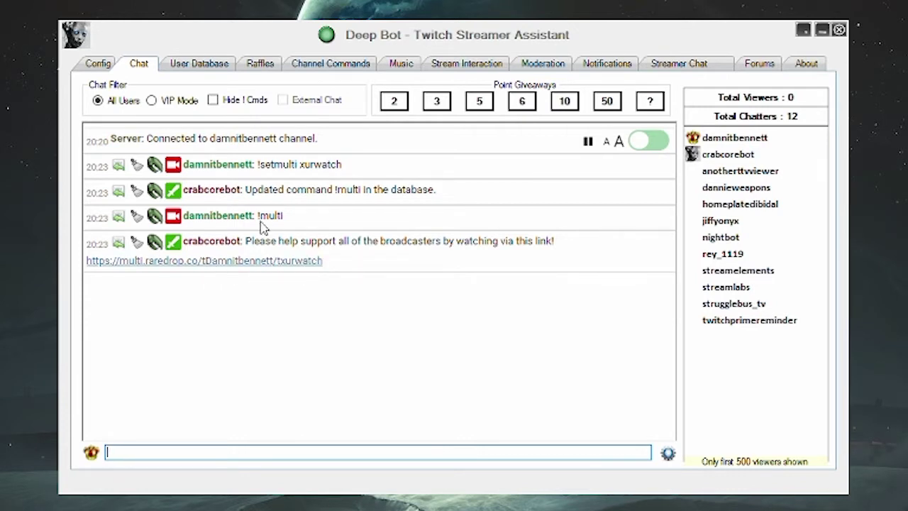
left_click(330, 66)
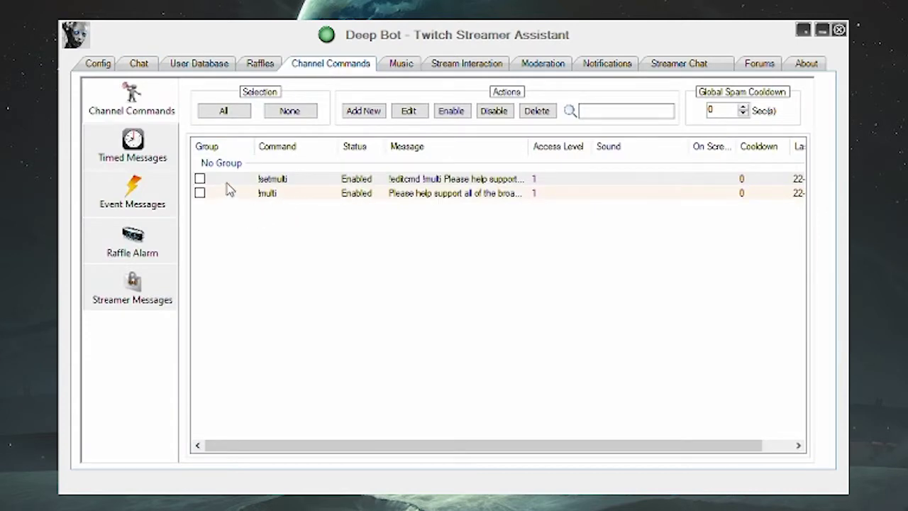
left_click(277, 181)
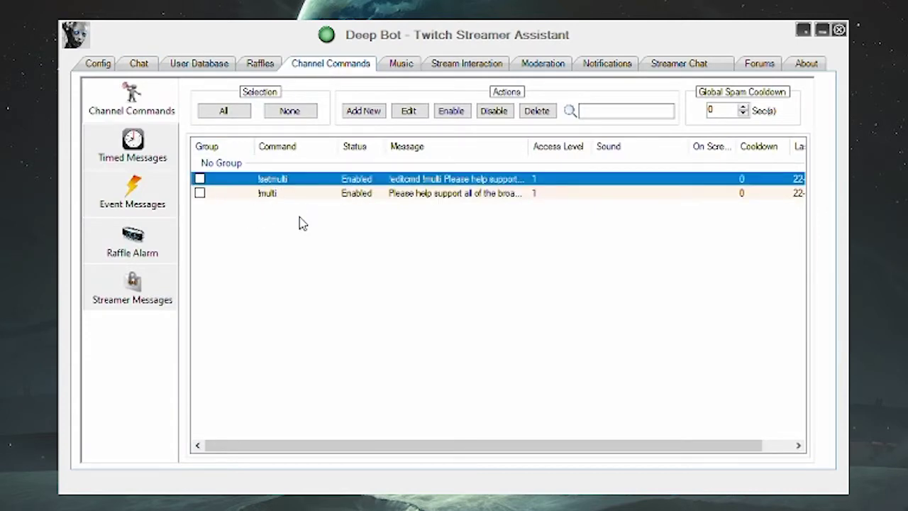
right_click(324, 186)
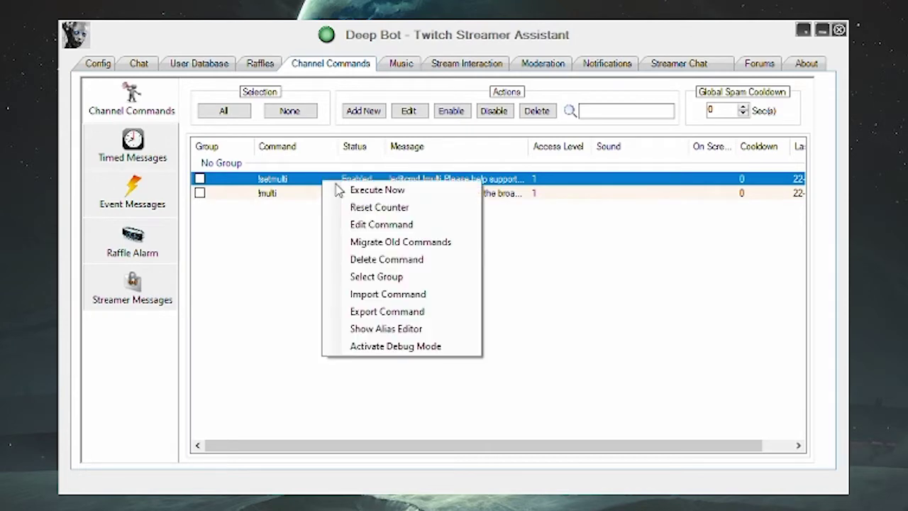
left_click(382, 225)
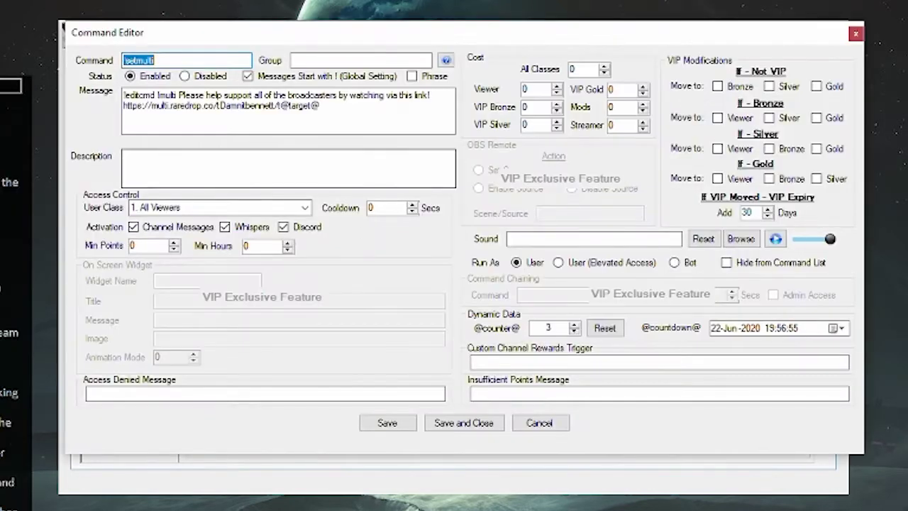
double_click(136, 95)
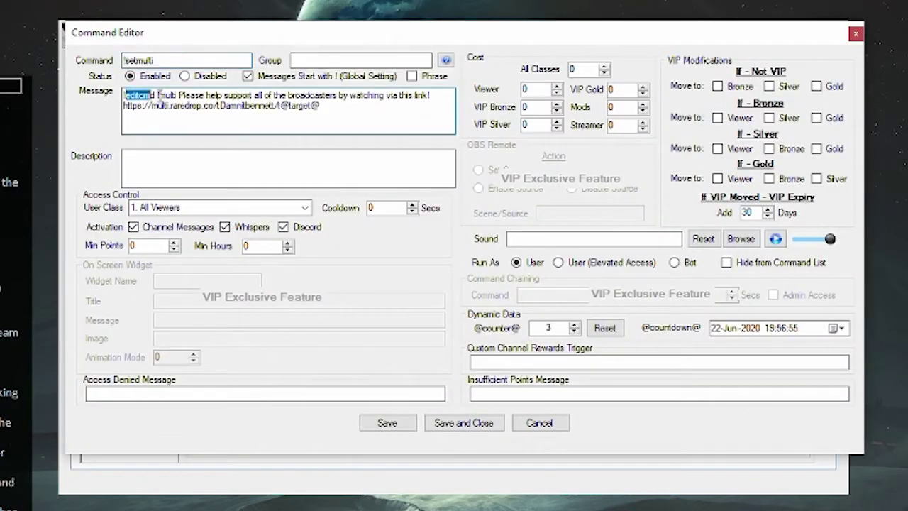
left_click(142, 100)
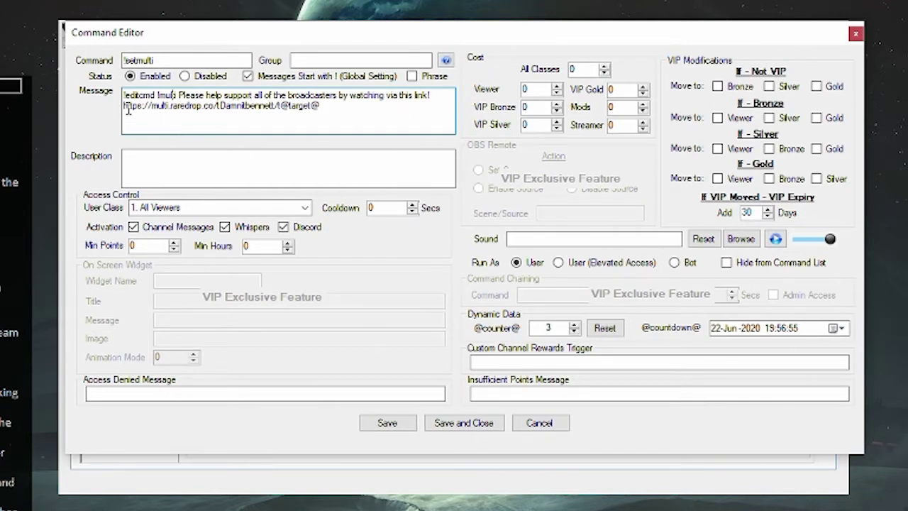
left_click_drag(336, 108, 279, 116)
left_click(337, 124)
left_click_drag(320, 106, 127, 94)
left_click(347, 103)
Set the !setmulti command's user class to 8. Mod Only, then save and close the editor.
left_click(277, 206)
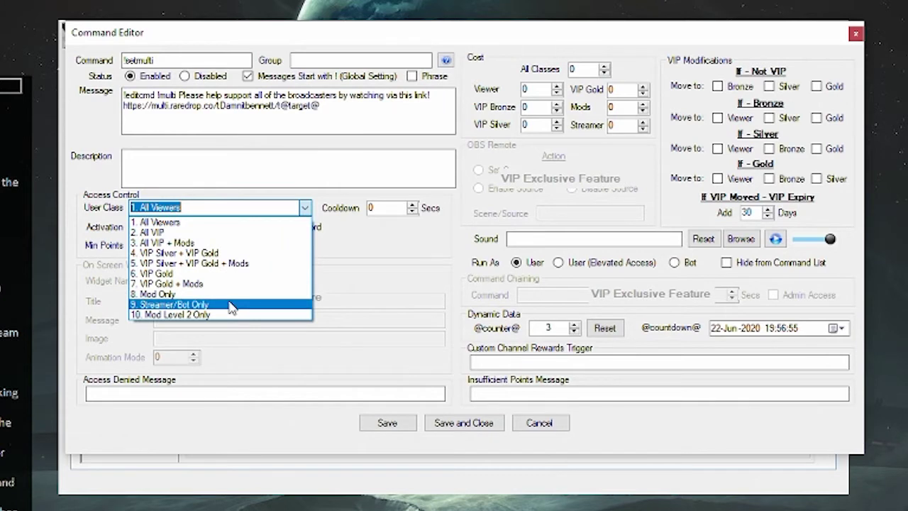
left_click(227, 294)
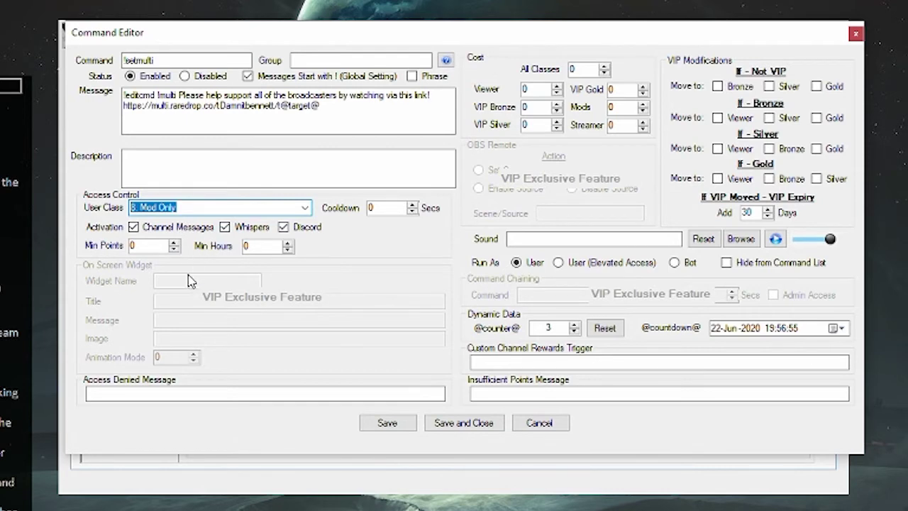
left_click(466, 428)
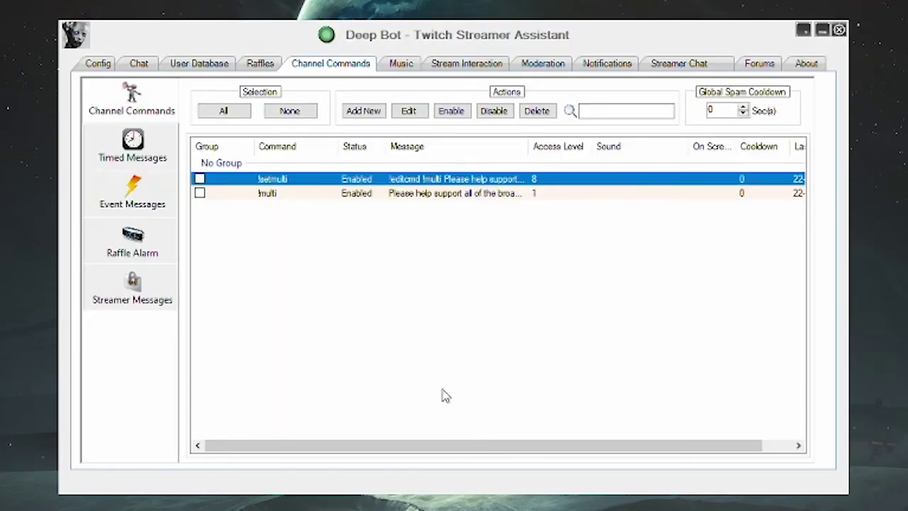
Open the !multi command in the editor to review its message and close it without changes.
left_click(296, 194)
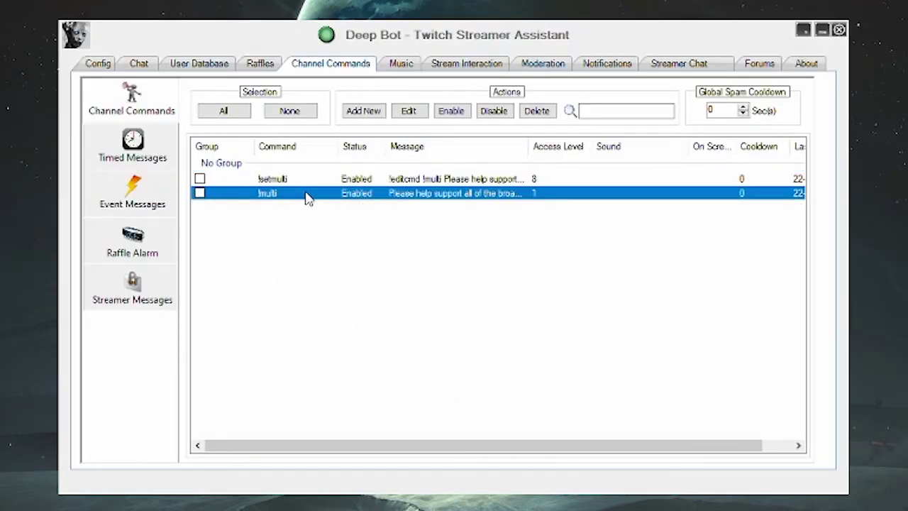
right_click(306, 197)
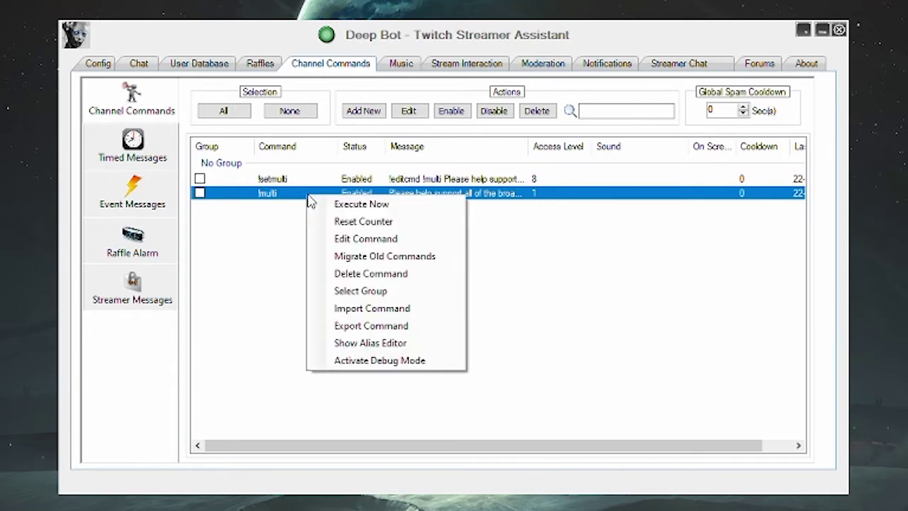
left_click(386, 239)
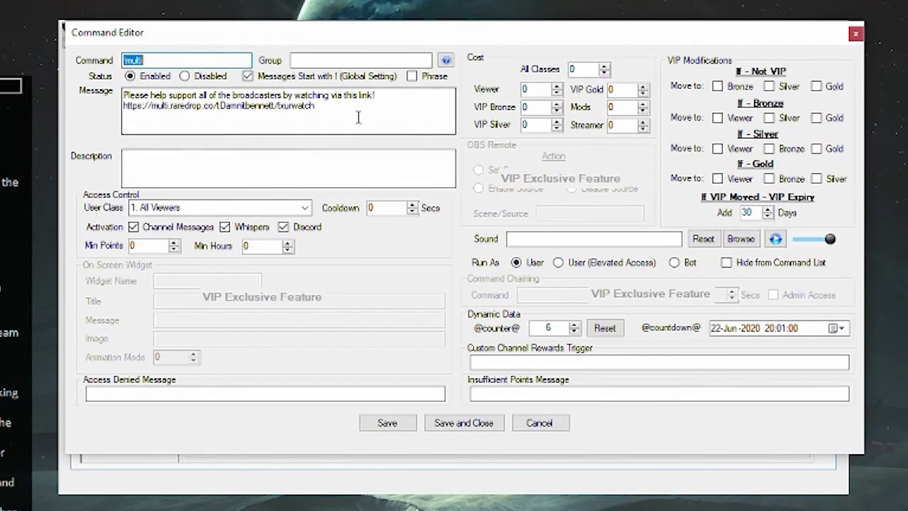
left_click(856, 34)
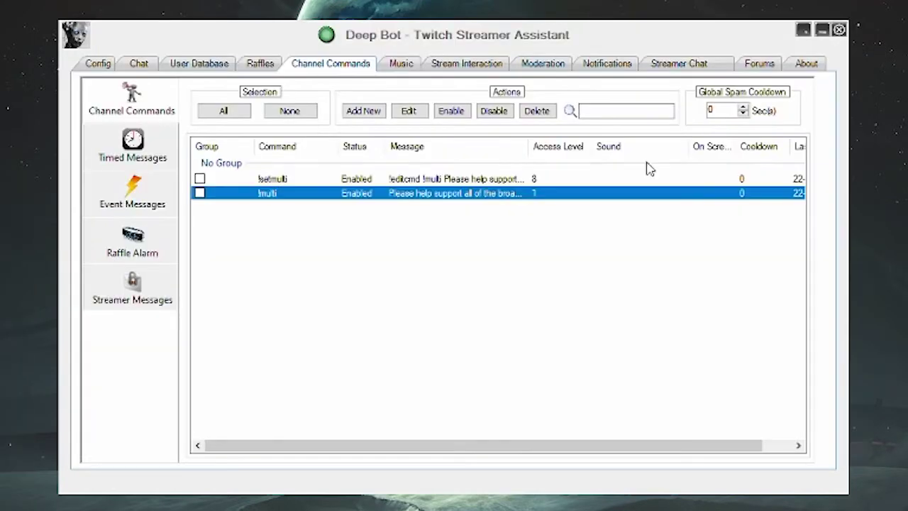
Delete the !multi command and recreate it as a new !multi command with an empty message.
right_click(472, 198)
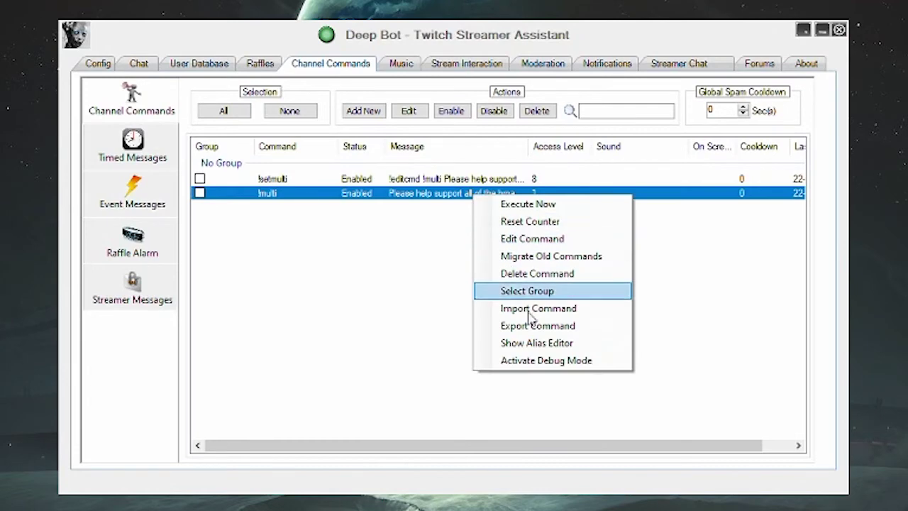
left_click(541, 275)
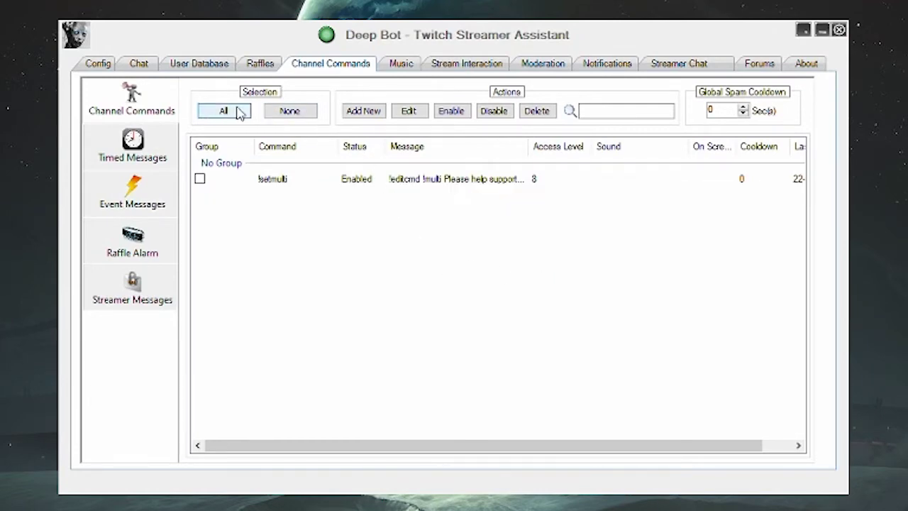
left_click(364, 111)
type("!mult")
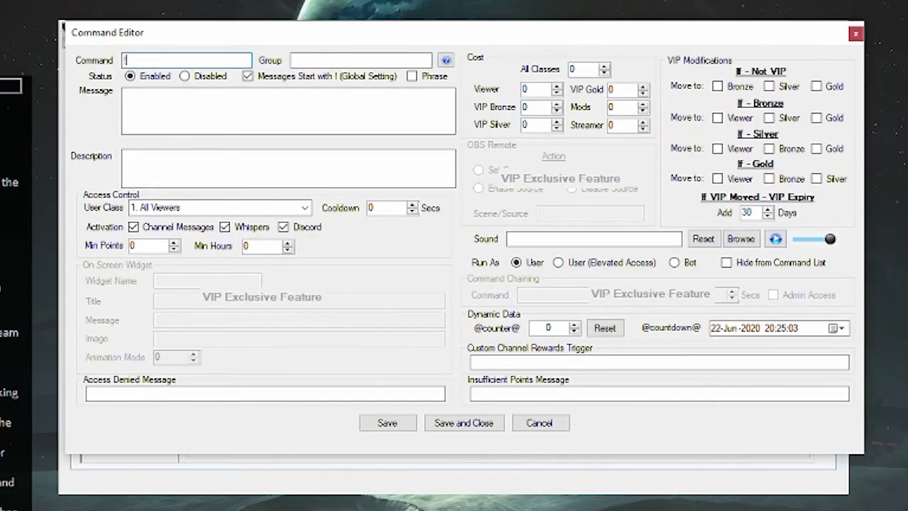
type("i")
left_click(454, 424)
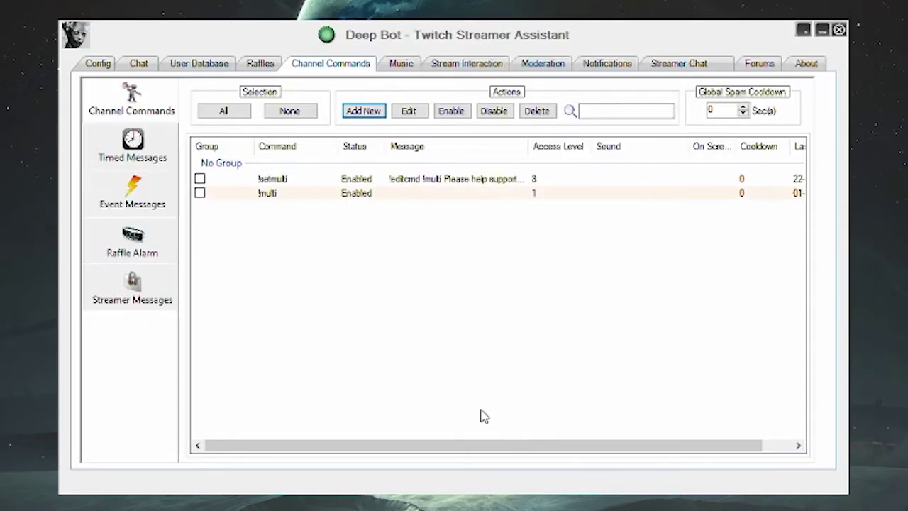
Return to the chat and send !multi to test the newly created empty command.
left_click(127, 63)
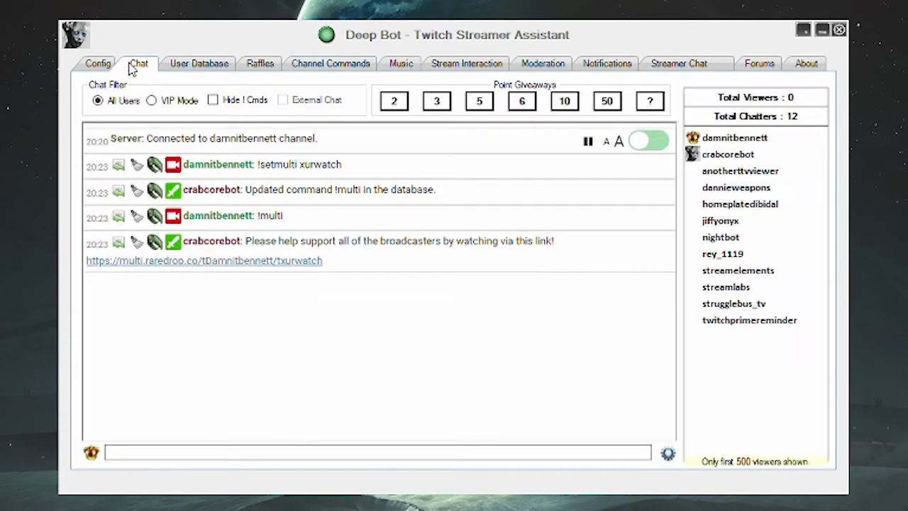
left_click(273, 454)
type("!multi")
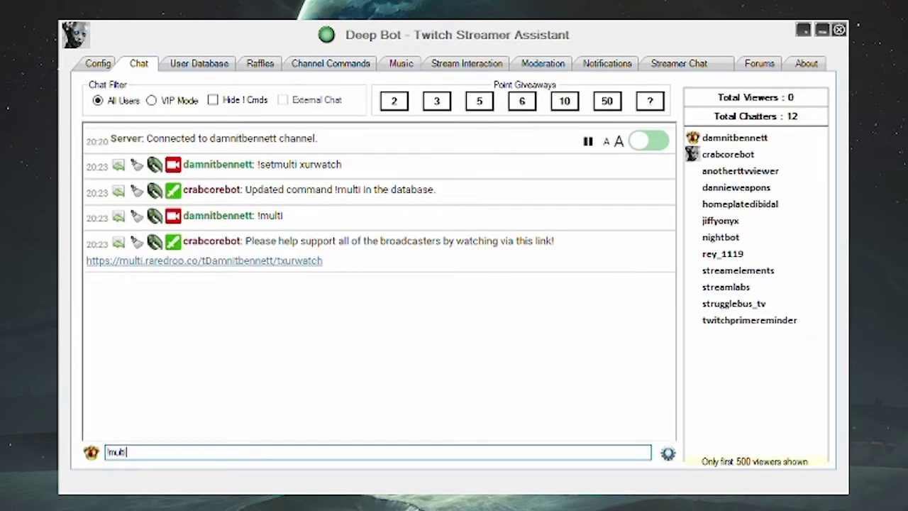
key("Return")
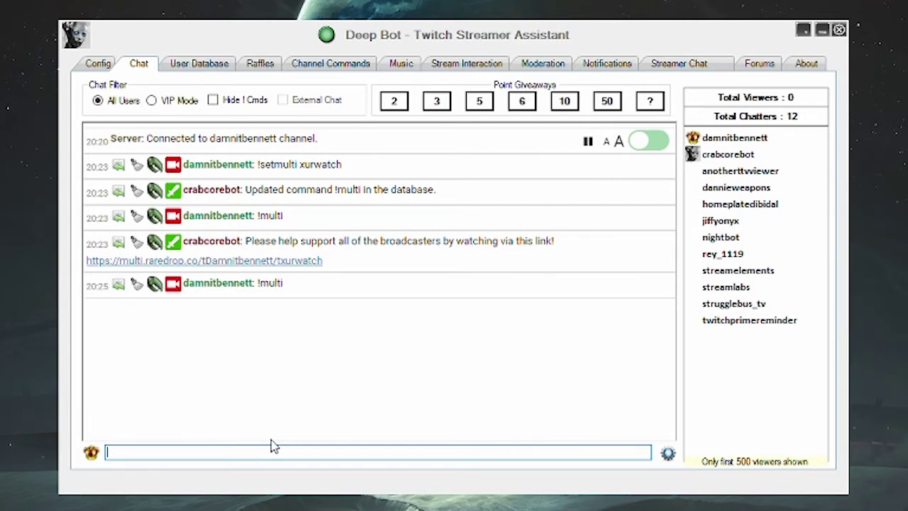
Send !setmulti xurwatch in the chat to fill in the command and test !multi with its posted link.
type("!setmulti xurwatch")
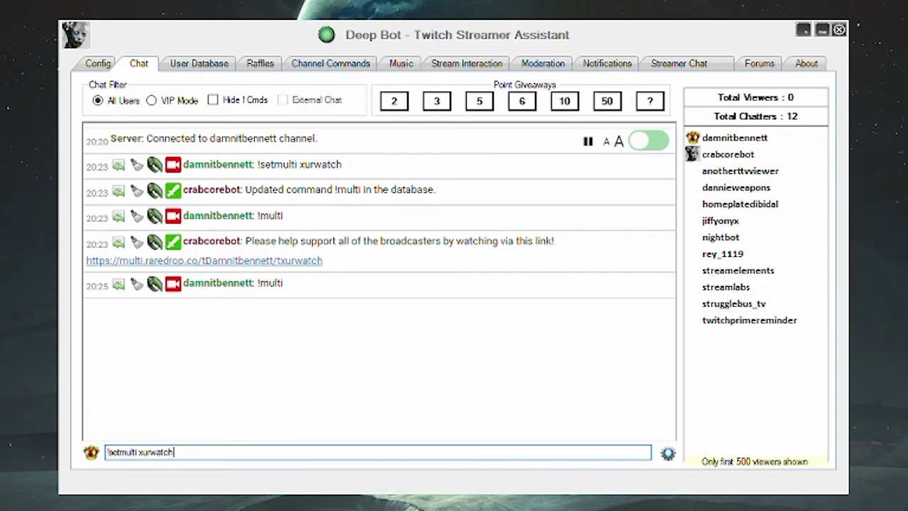
key("Return")
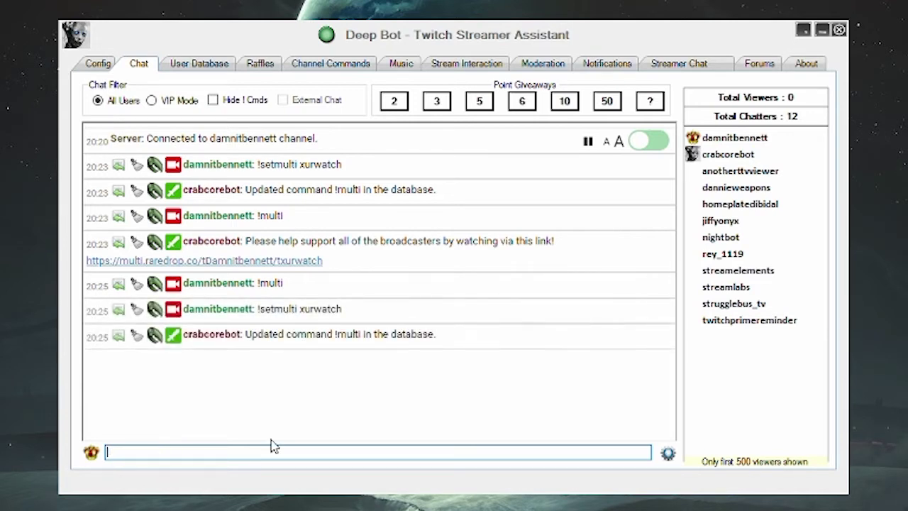
type("!multi")
key("Return")
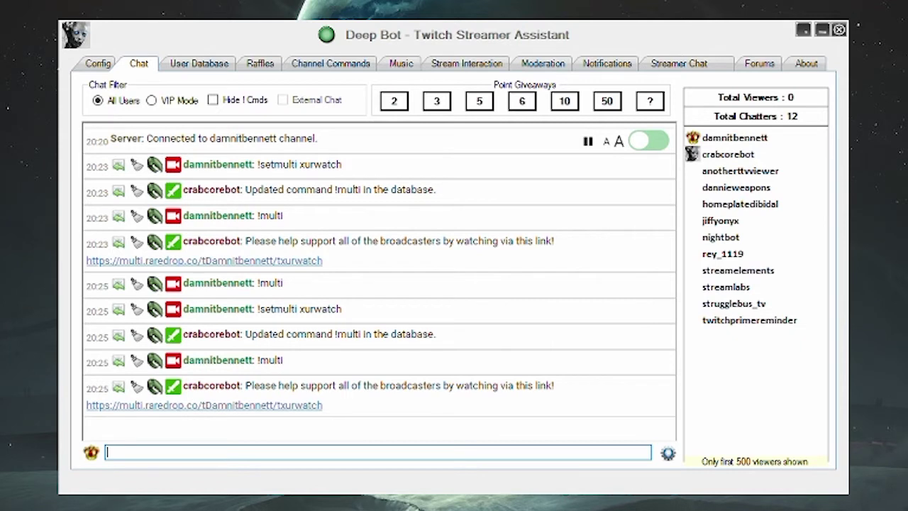
left_click(290, 405)
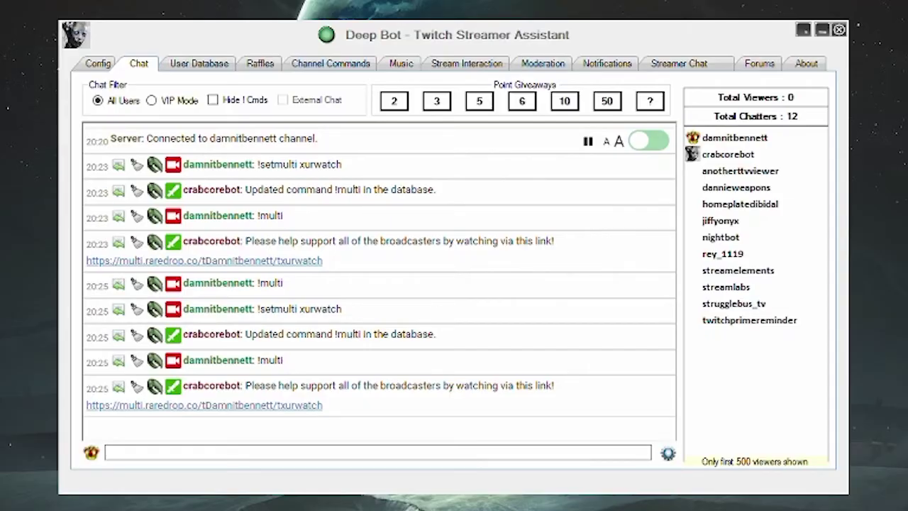
Close Deep Bot and switch to the StreamElements custom commands page to examine the !multi settings.
left_click(840, 30)
left_click(523, 285)
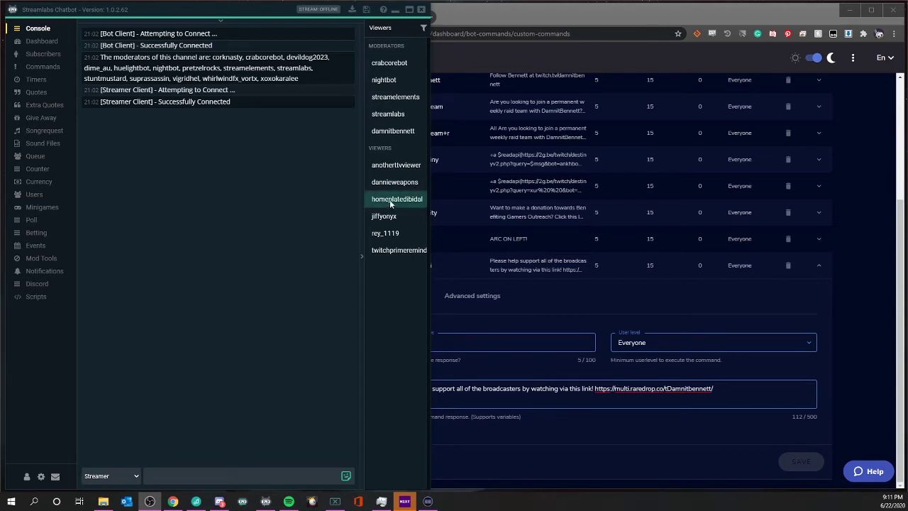
left_click(589, 15)
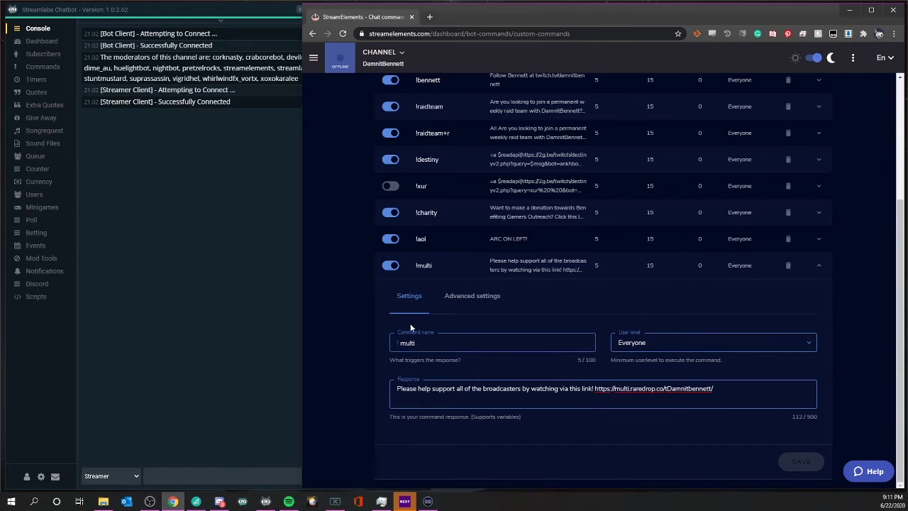
Search the Streamlabs Chatbot commands for "set", open !setmulti for editing, and compare its response with the StreamElements !multi command.
left_click(180, 334)
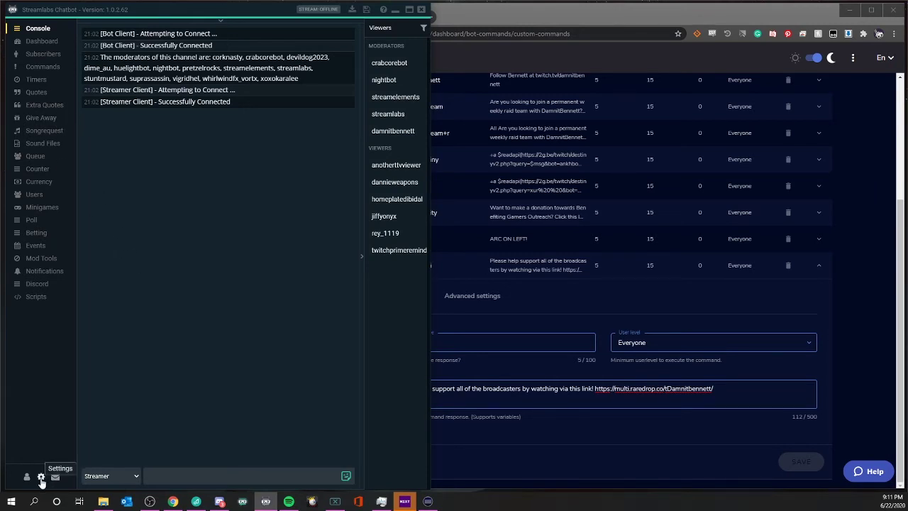
left_click(51, 67)
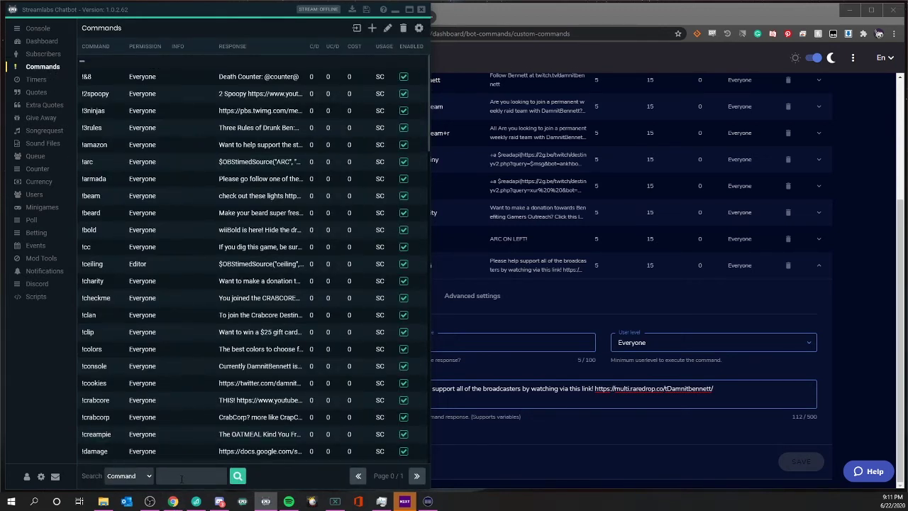
type("set")
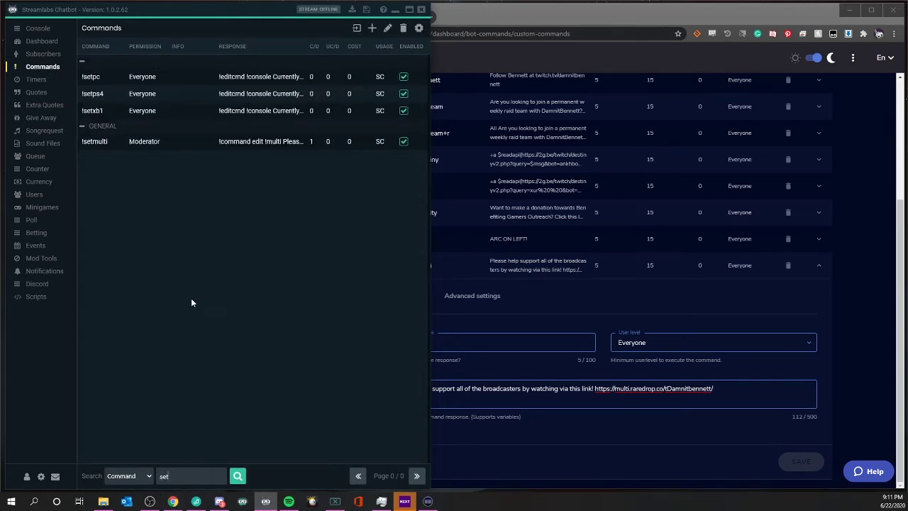
left_click(156, 144)
right_click(177, 147)
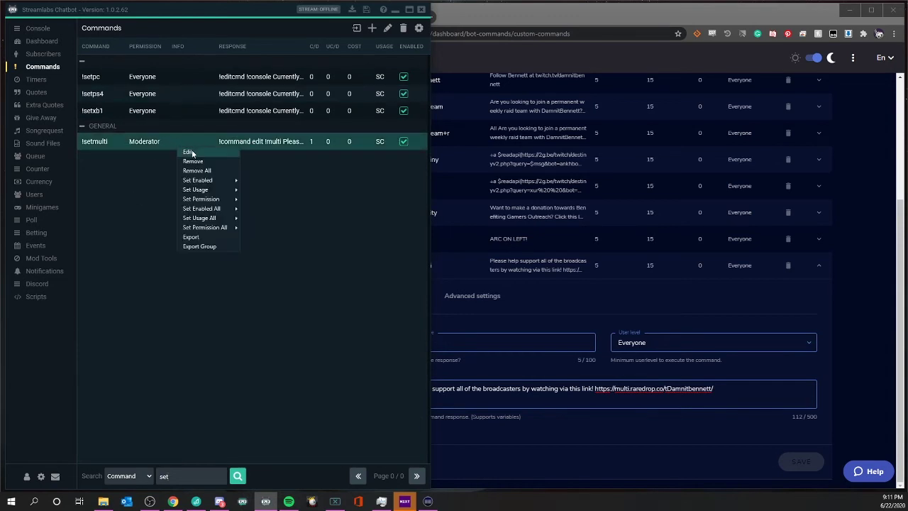
left_click(189, 151)
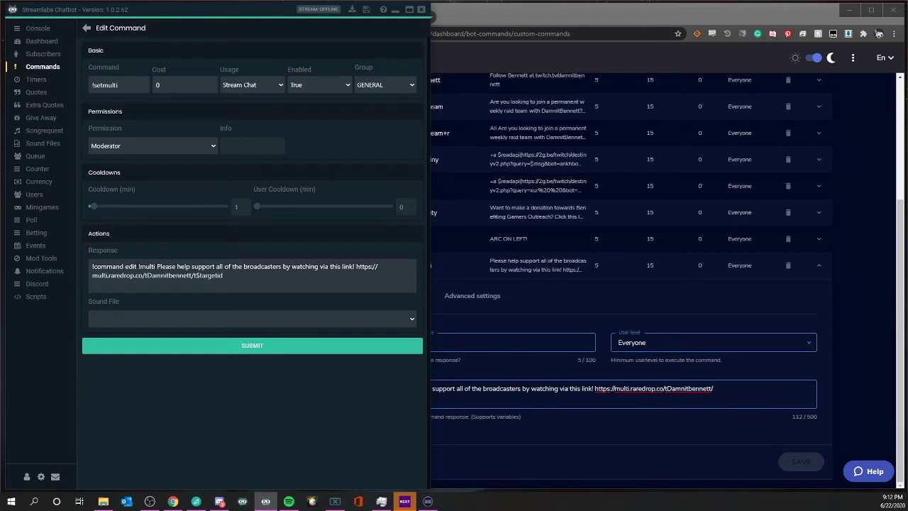
left_click(512, 15)
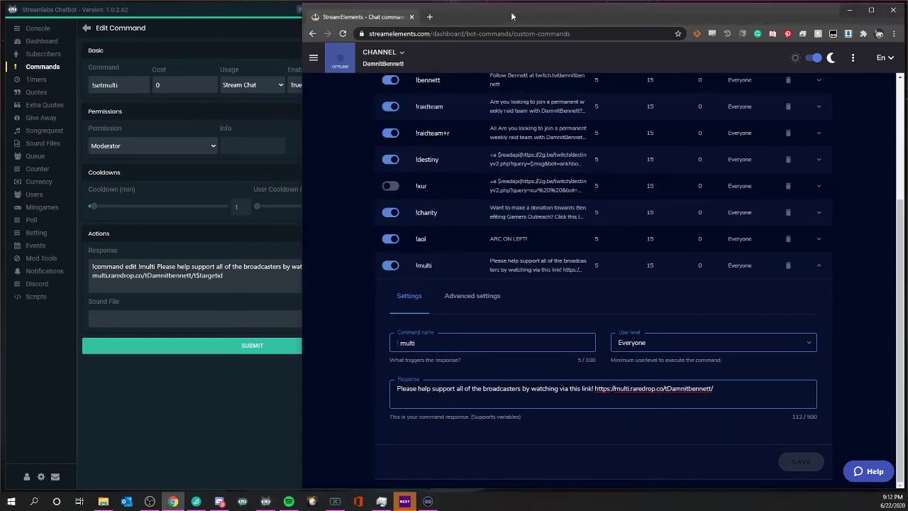
left_click(195, 374)
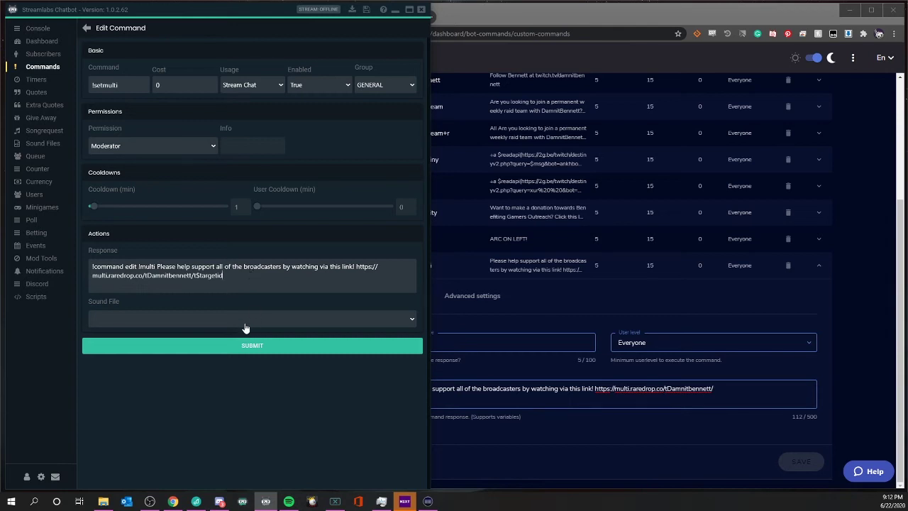
Leave the !setmulti editor without changes and send !multi in the console chat to test the current response.
left_click(88, 28)
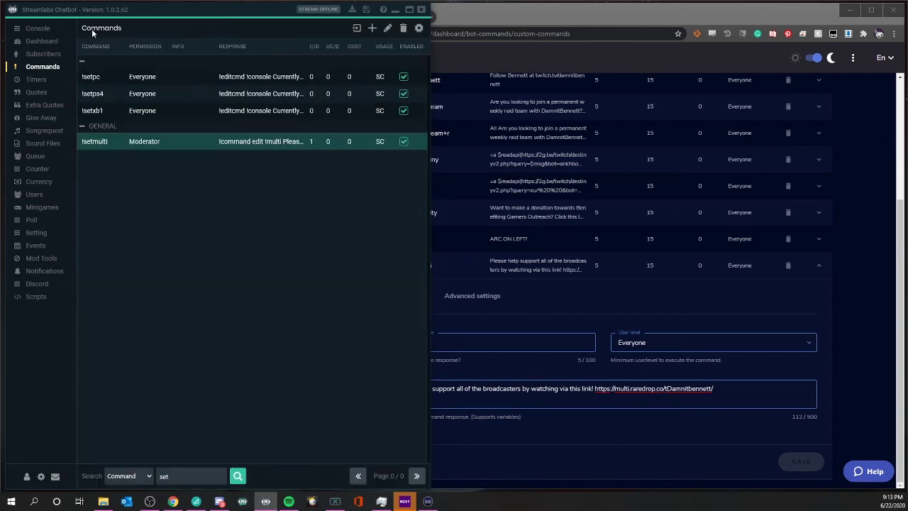
left_click(41, 41)
left_click(35, 29)
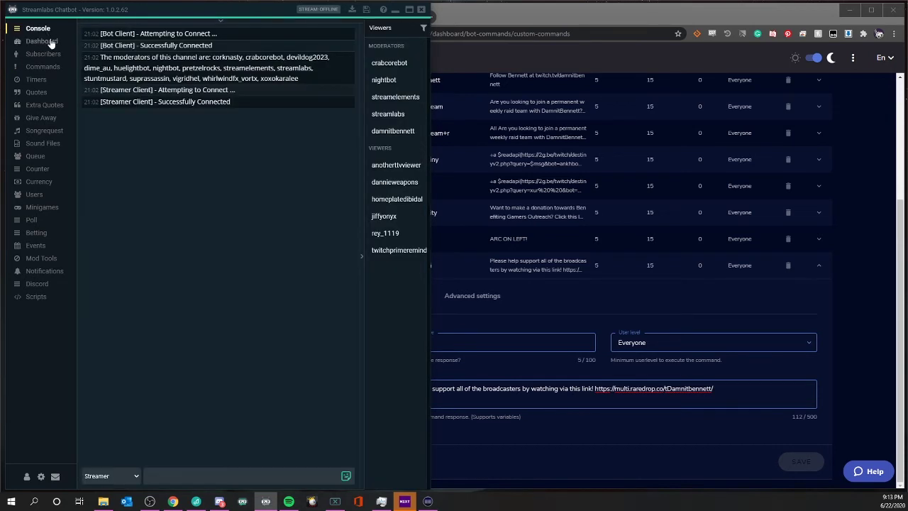
left_click(189, 474)
type("!multi")
key("Return")
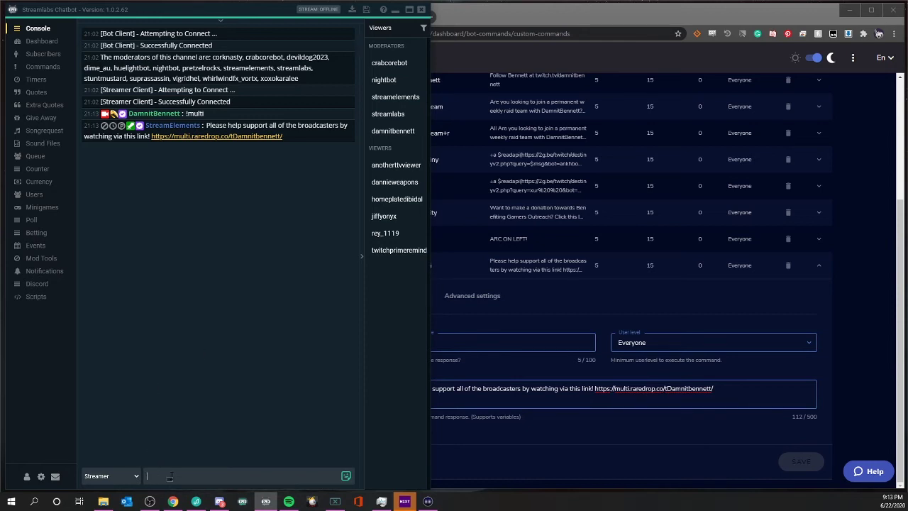
Send !setmulti xurwatch in the console chat, and send !multi to check the updated link.
type("!setmulti")
type("xurwatch")
key("Return")
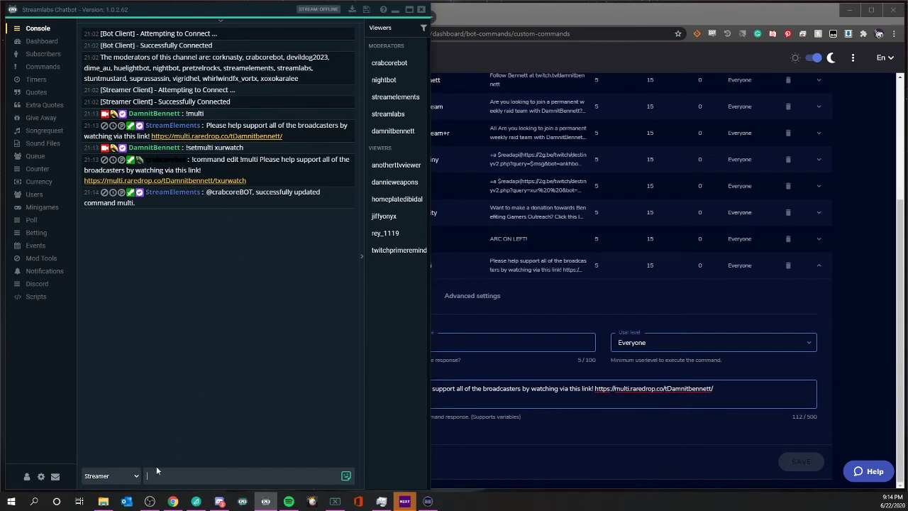
type("ti")
key("Return")
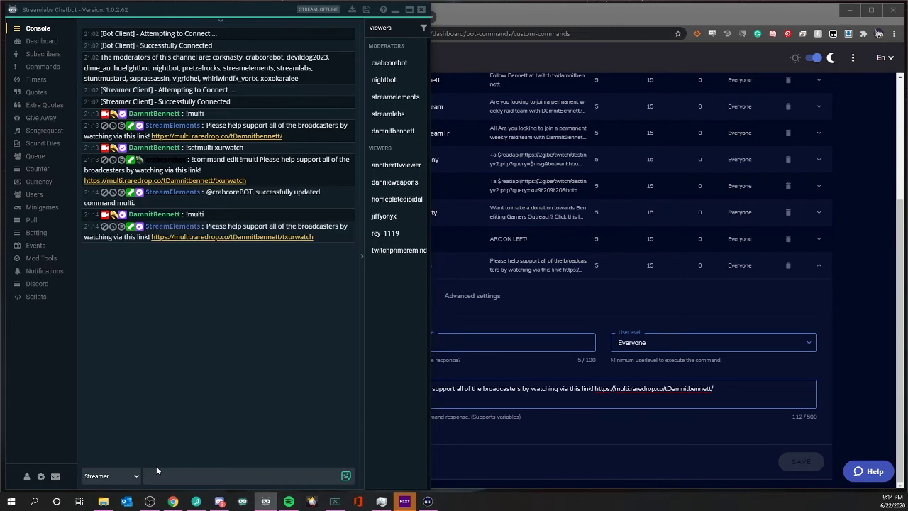
Open the multistream link posted by !multi and maximize the browser window to examine both streams.
left_click(232, 239)
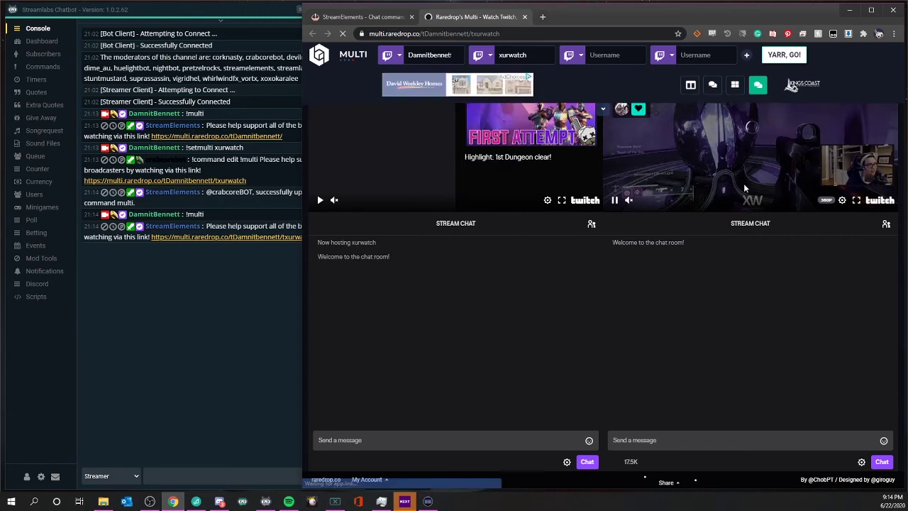
double_click(586, 9)
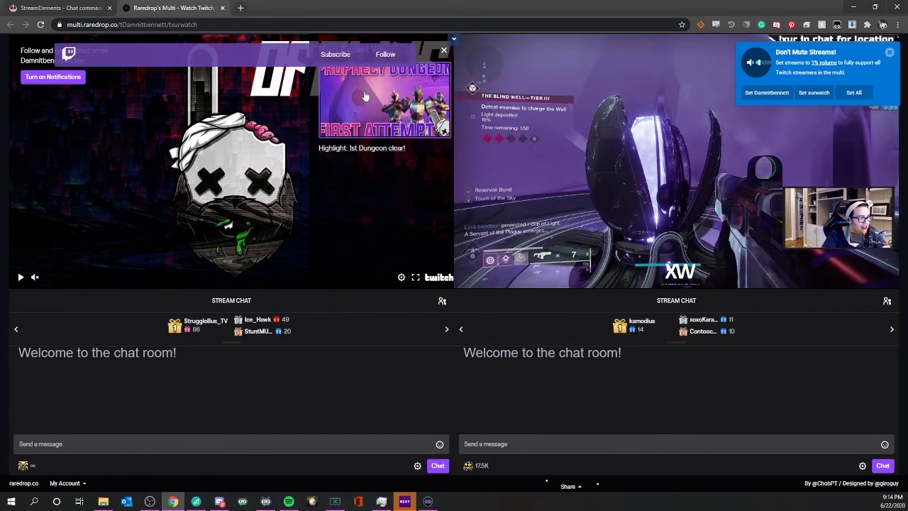
mouse_move(565, 181)
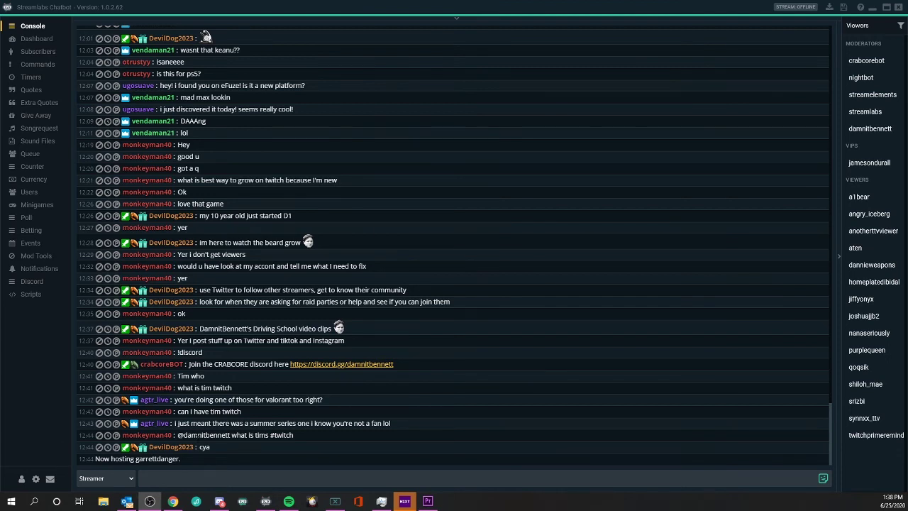
Send !setmulti xurwatch/tdamnitbennett in the Streamlabs Chatbot console to set two extra channels, and test the result with !multi.
left_click(260, 474)
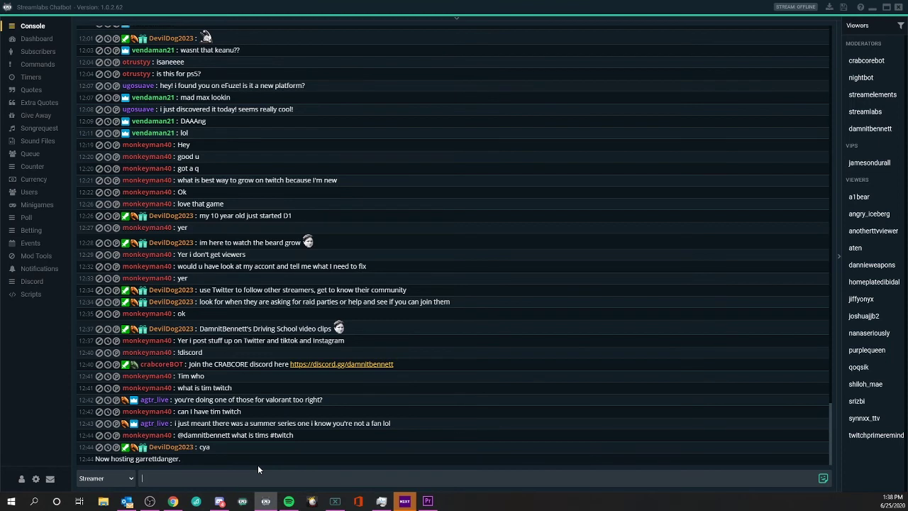
type("!setmulti xurwatch/")
type("damnitbennett")
key("Return")
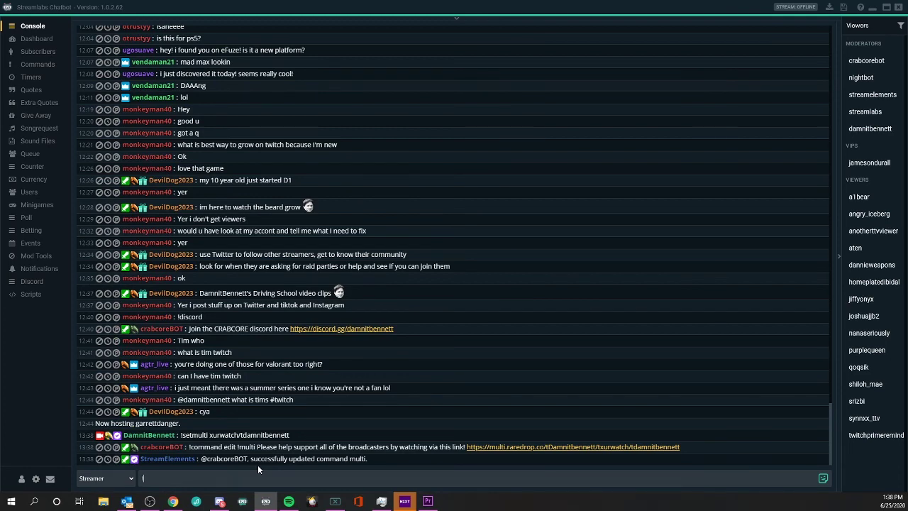
type("!multi")
key("Return")
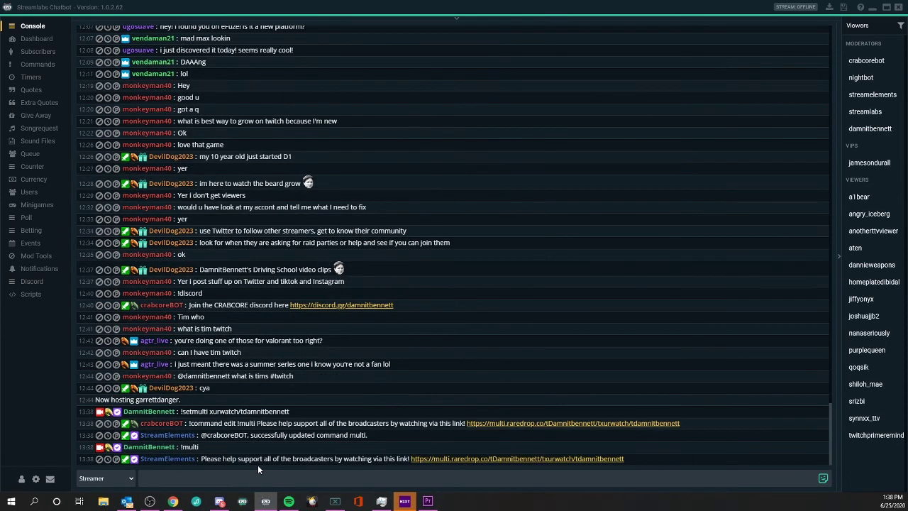